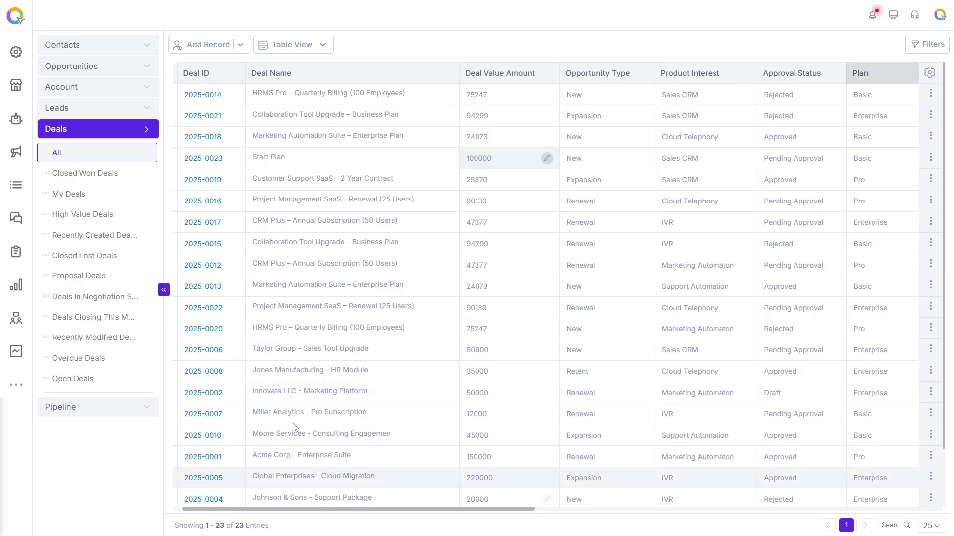
Step: Start a new deal record named "Asia Fibernet services" and choose its deal assignee
click(163, 290)
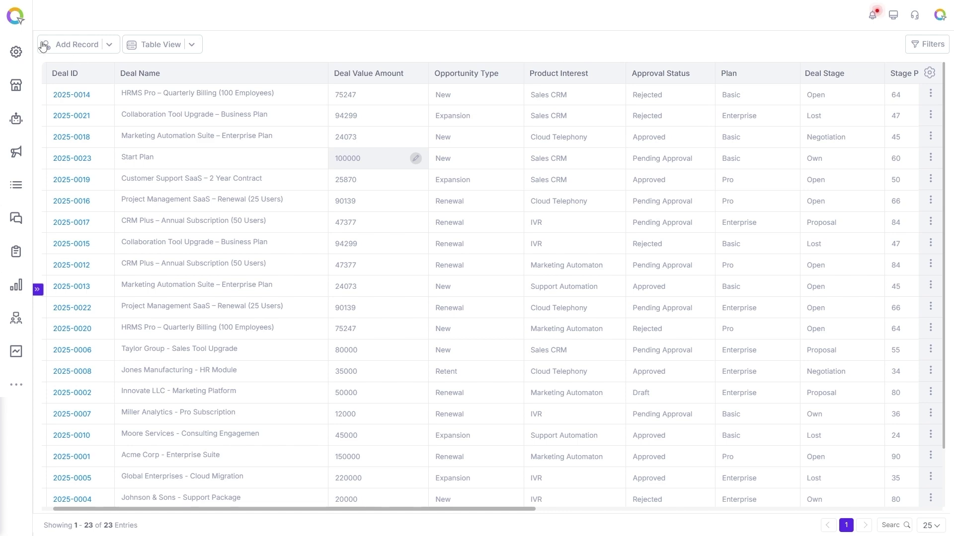
click(72, 46)
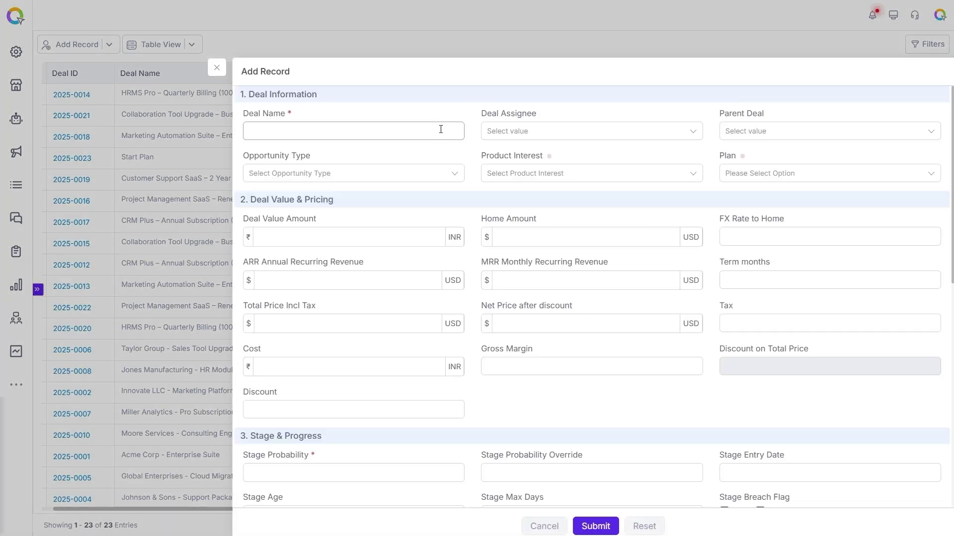
click(441, 129)
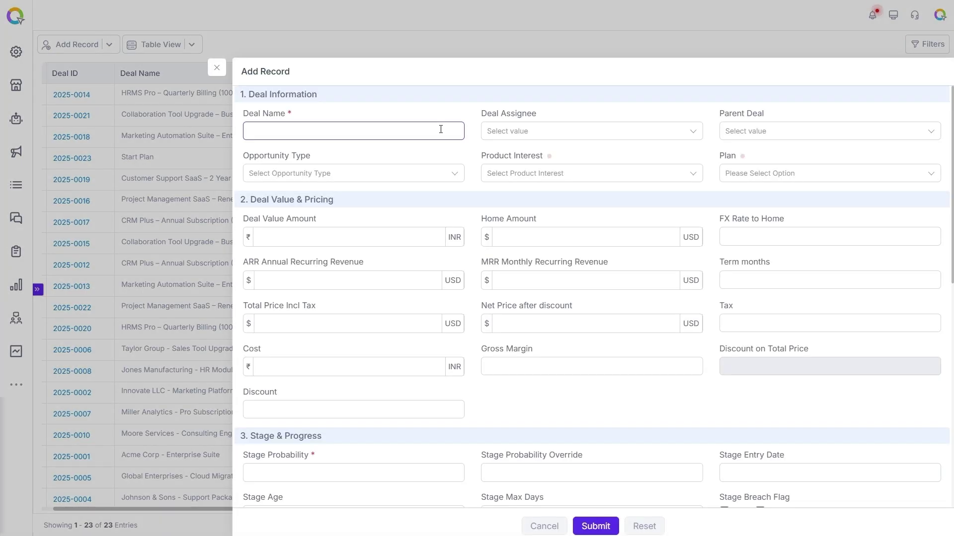
text(Asia Fibernet services)
click(551, 131)
click(530, 152)
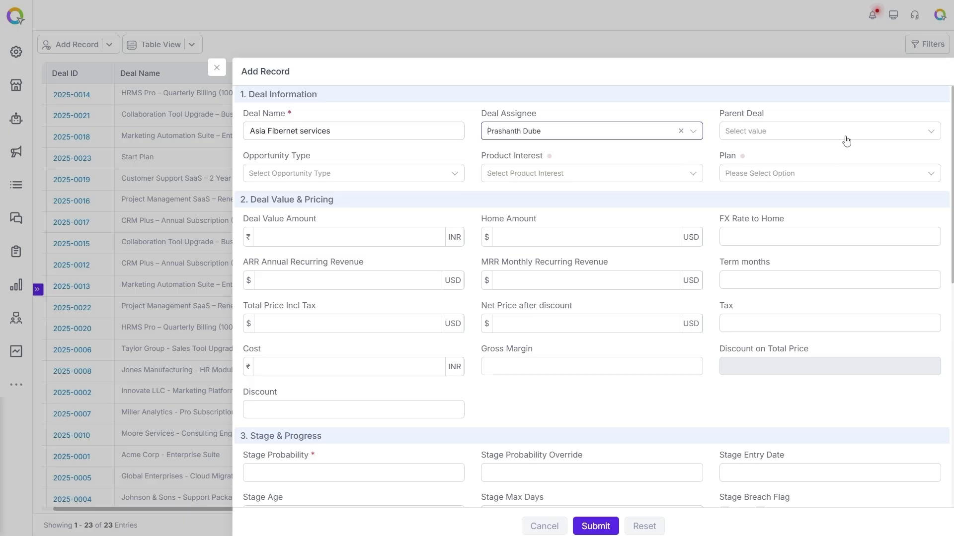
Step: Set the new deal's opportunity type to New, product interest to Sales CRM and plan to Basic
click(400, 173)
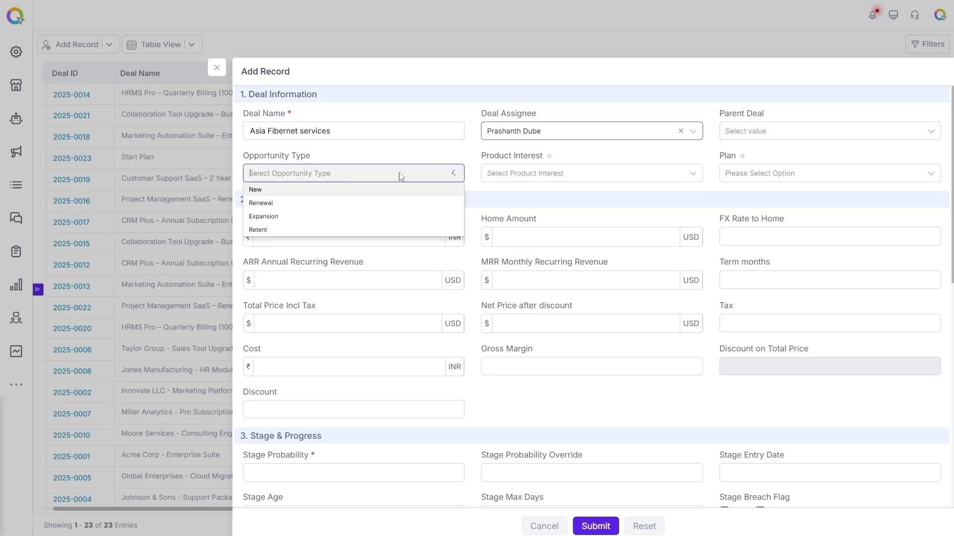
click(300, 190)
click(598, 175)
click(513, 189)
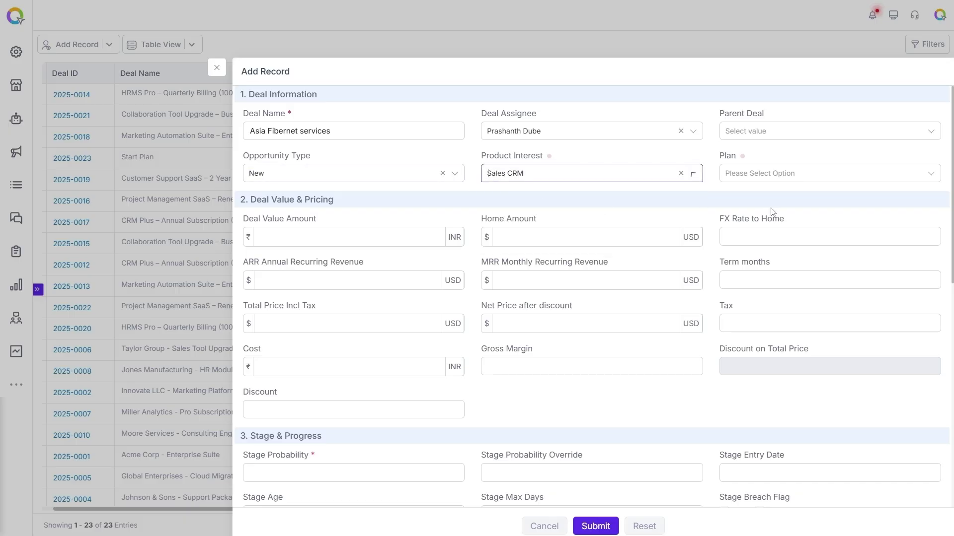
click(789, 174)
click(742, 190)
Step: Set the new deal's stage probability to 50 and its approval status to Draft
scroll(481, 234, down, 5)
click(302, 194)
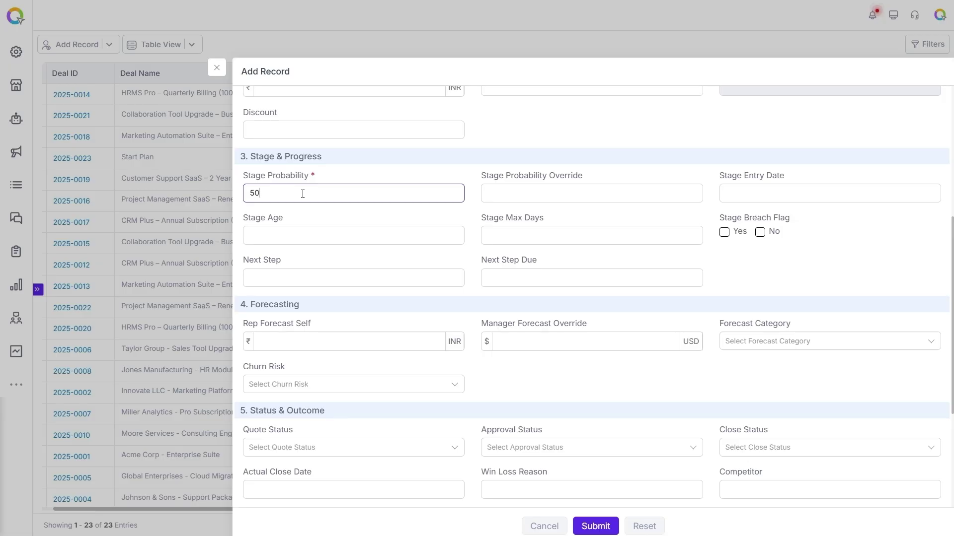
text(50)
scroll(302, 194, down, 2)
click(586, 348)
click(509, 370)
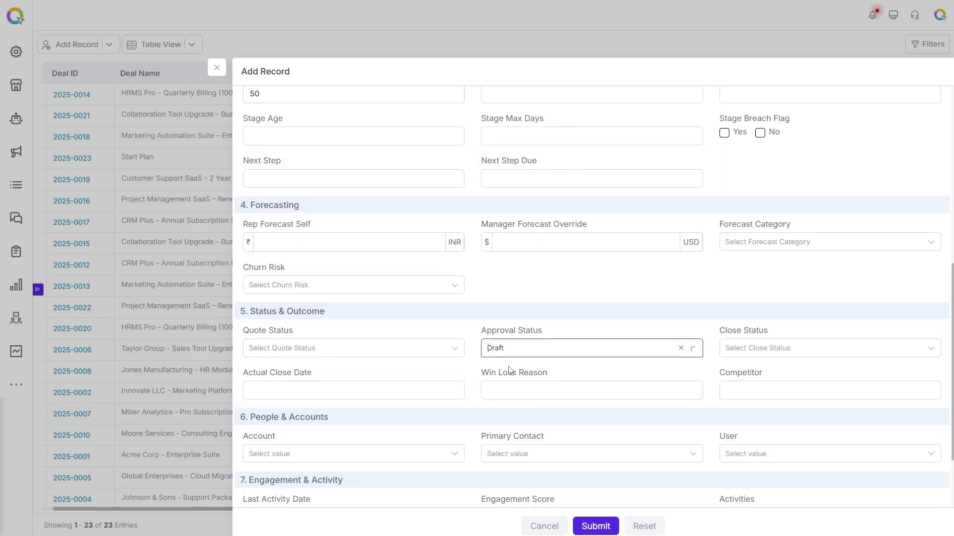
Step: Set the deal's close status to Open and submit the record
click(781, 349)
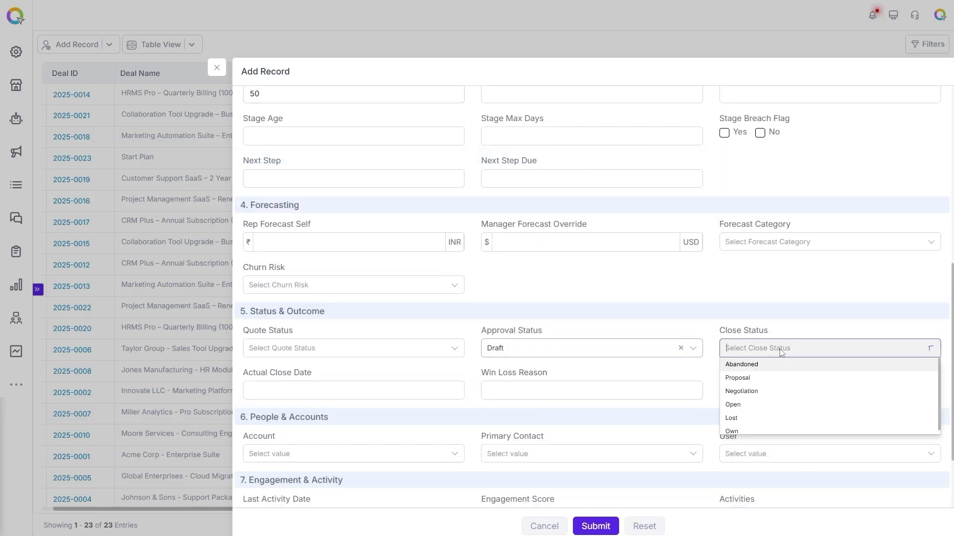
click(740, 405)
scroll(650, 377, down, 2)
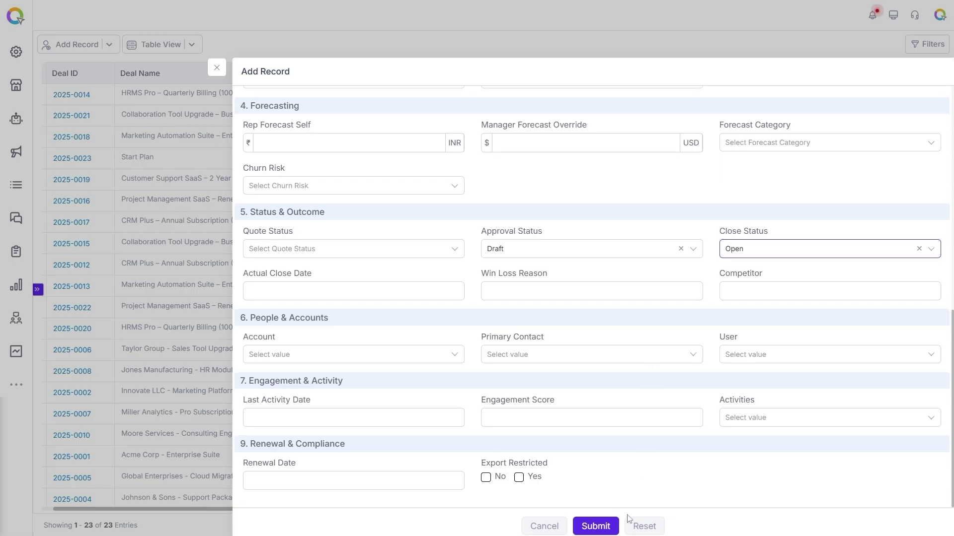
click(595, 527)
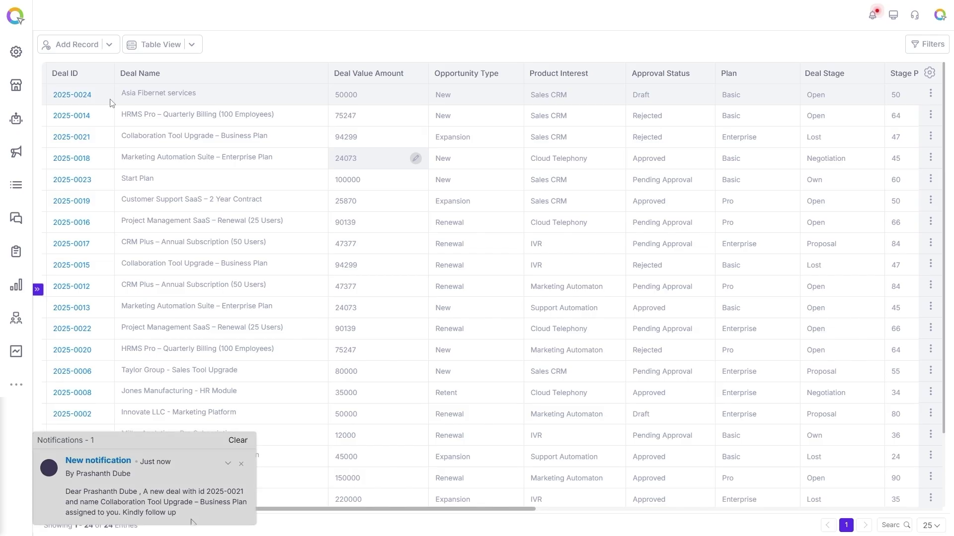
Step: View the available deal stage choices for the Asia Fibernet services deal
scroll(110, 100, left, 1)
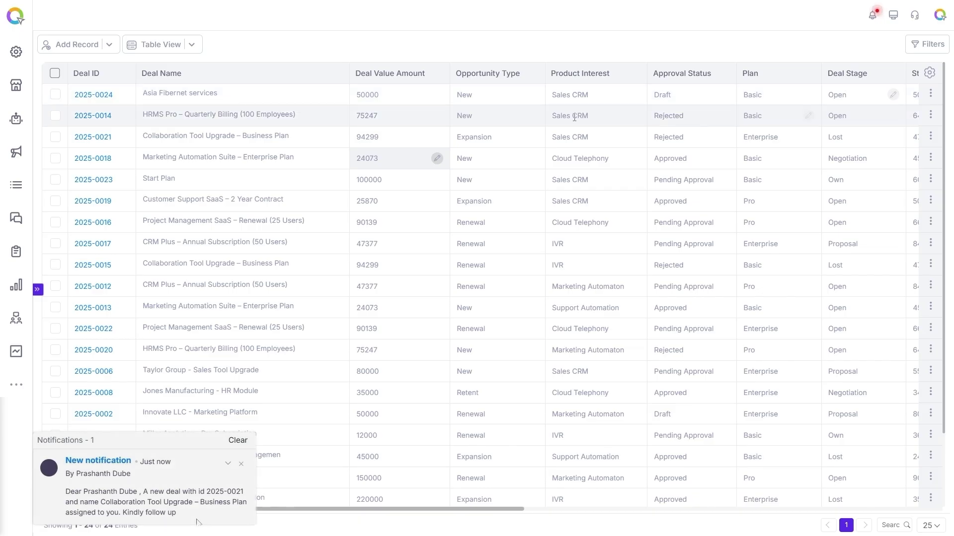
click(893, 96)
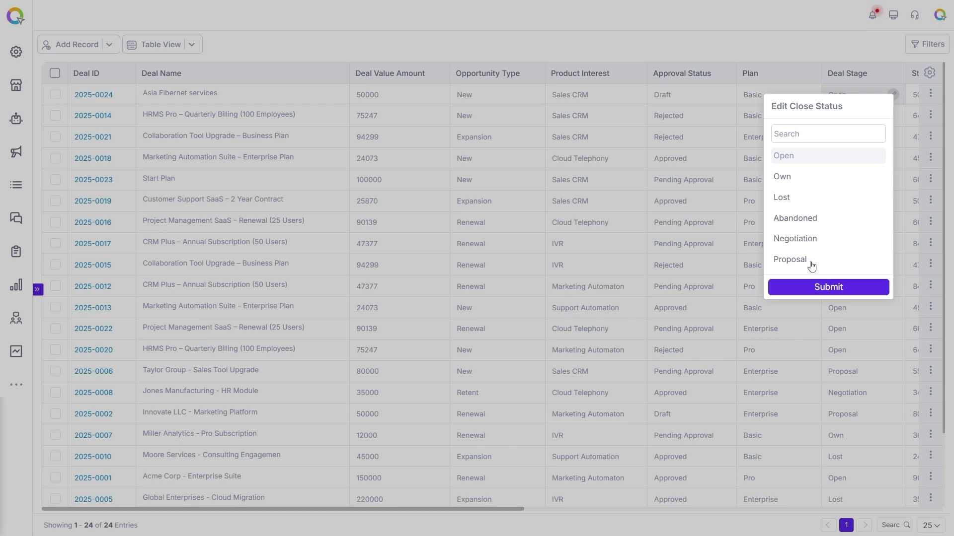
click(791, 52)
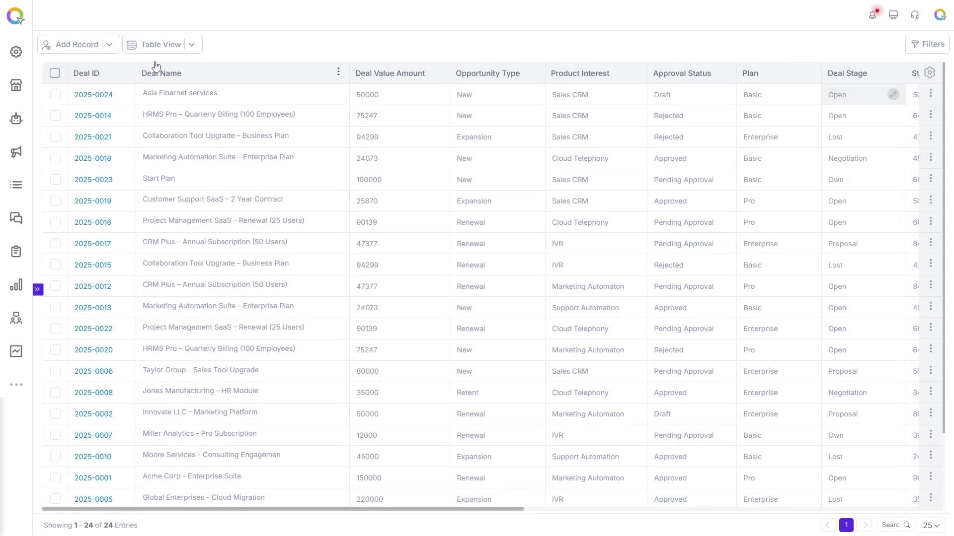
Step: Show the deals in Kanban View and in Full Page View, and examine the open deal's record details
click(192, 46)
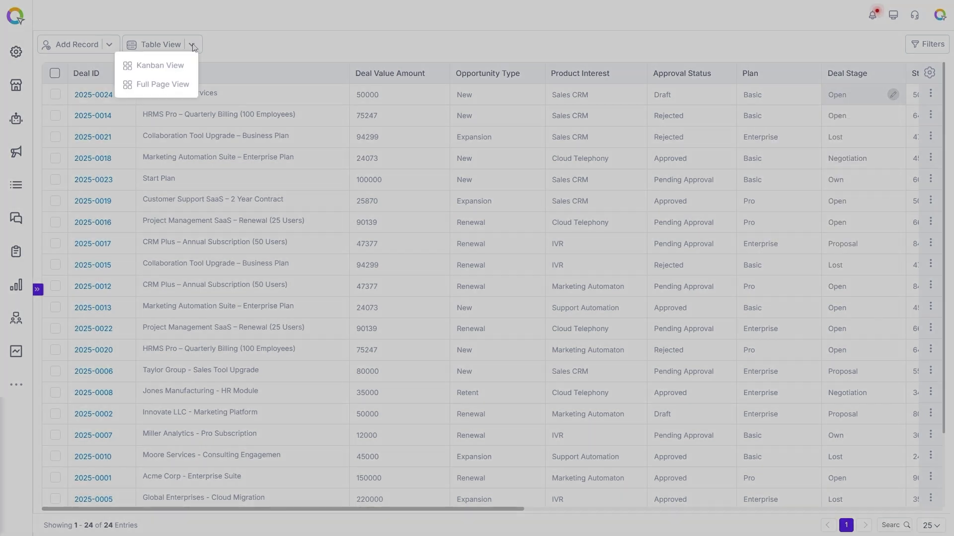
click(177, 69)
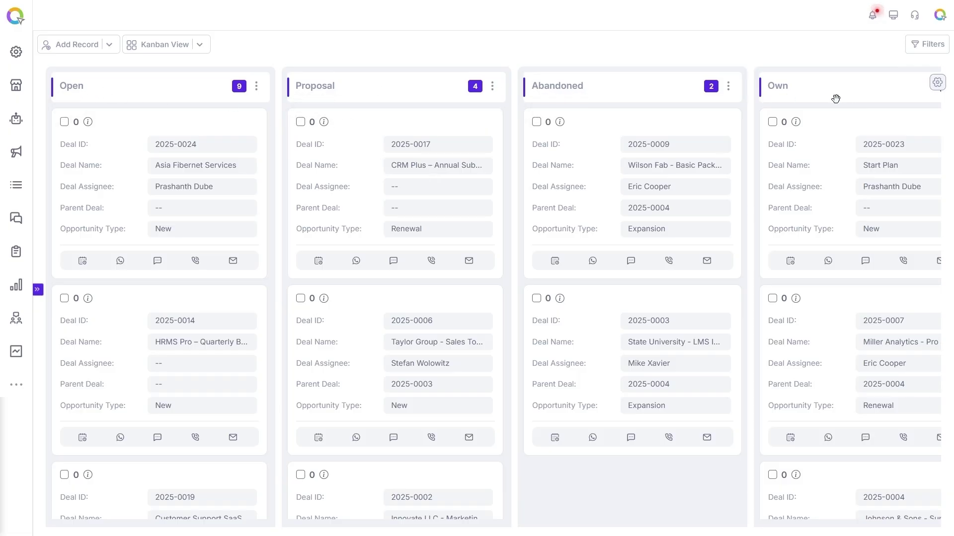
click(200, 44)
click(179, 85)
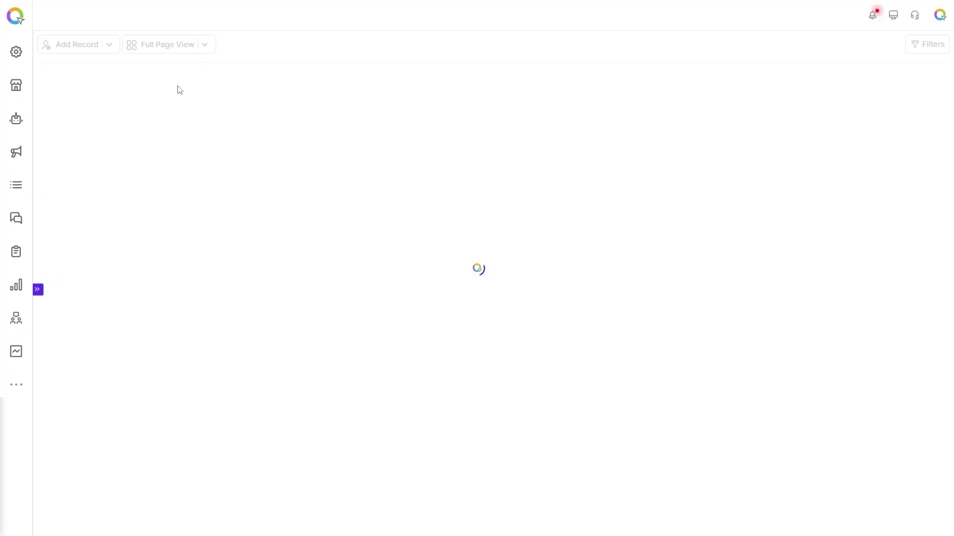
scroll(495, 330, down, 5)
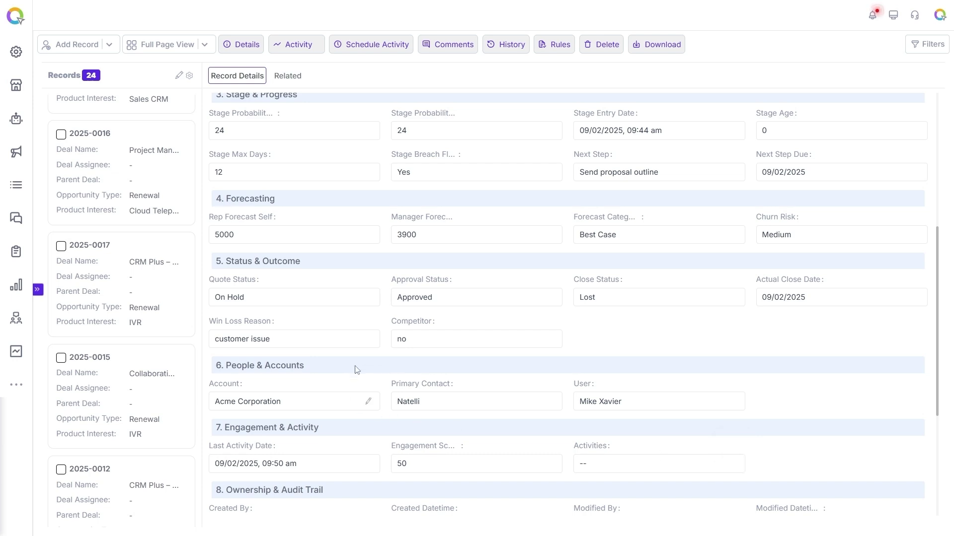
Step: Review the deal and contact records related to the open deal
click(286, 77)
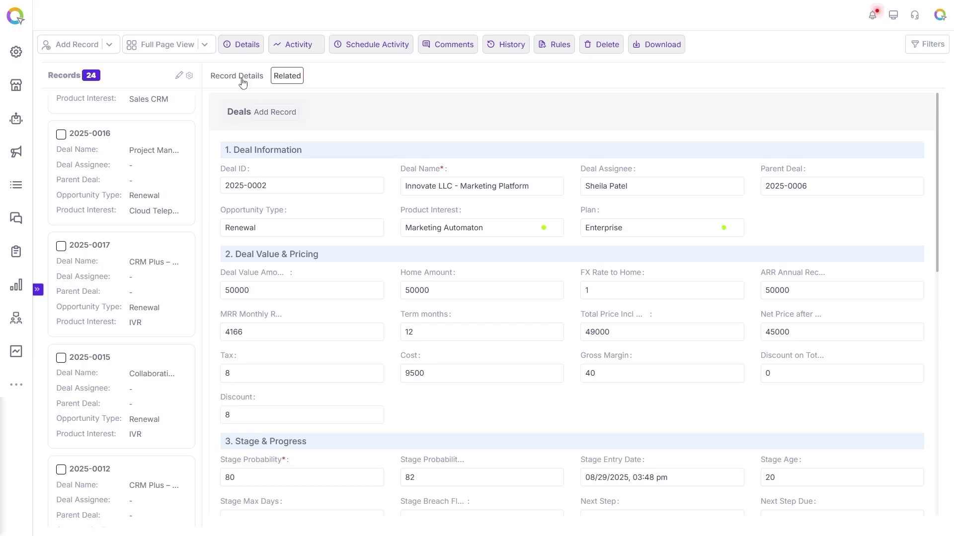
scroll(393, 214, down, 5)
scroll(380, 211, up, 4)
scroll(381, 211, down, 15)
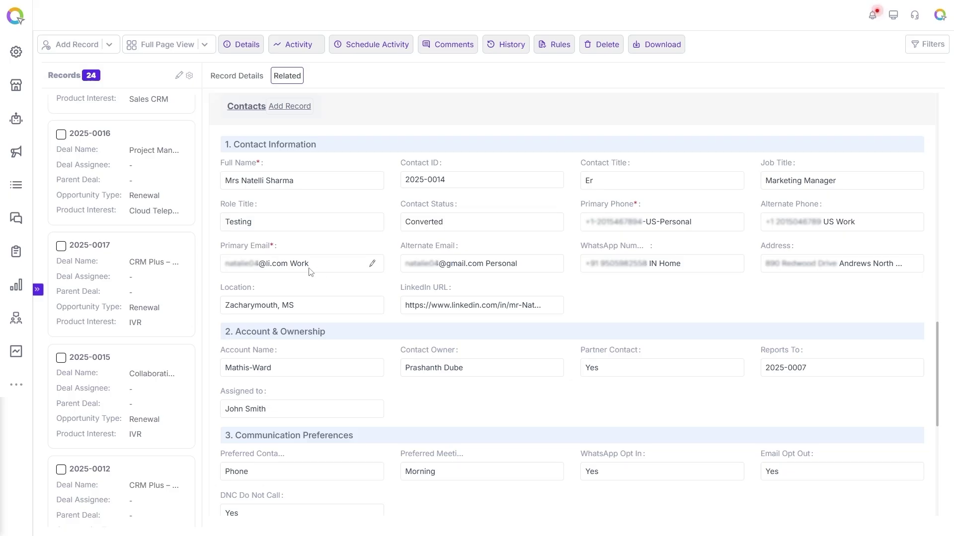
Step: Return to Table View, select the Asia Fibernet services deal and view the form for a new email activity
click(175, 46)
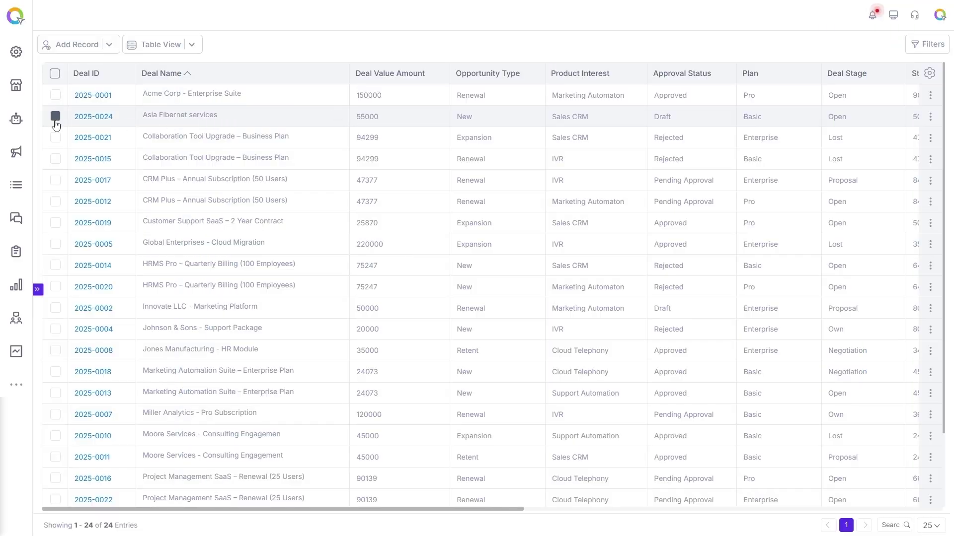
click(56, 120)
click(281, 47)
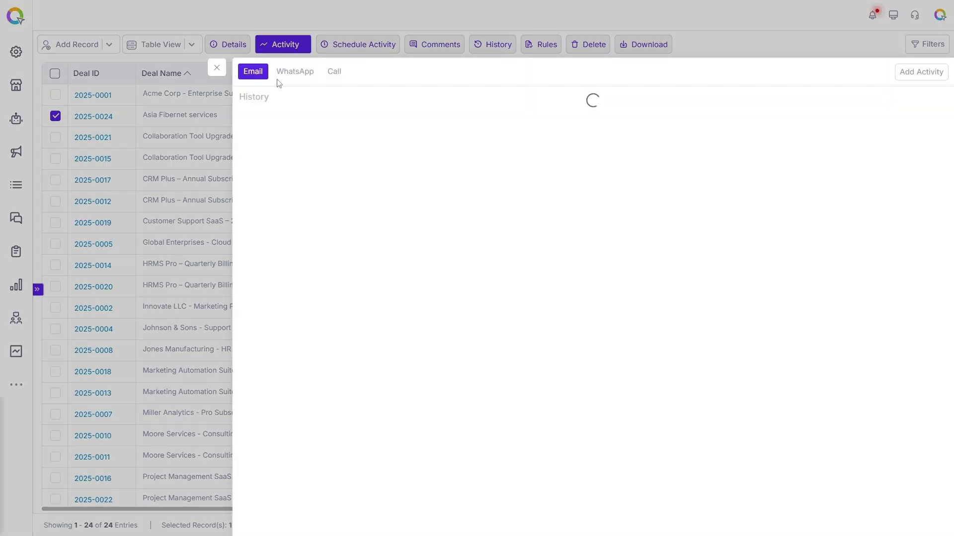
click(914, 73)
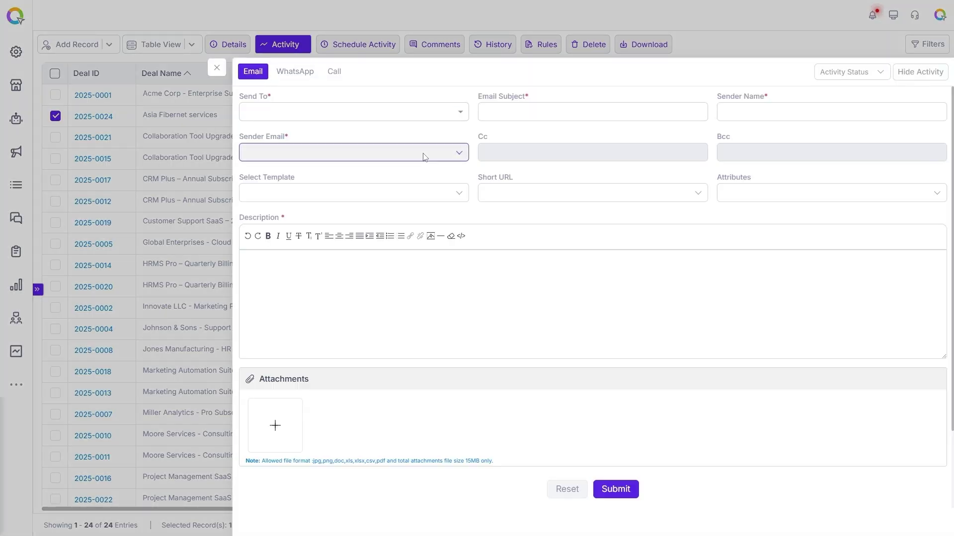
click(425, 157)
Step: View the template types for a new WhatsApp activity and the call activity history of the selected deal
click(296, 73)
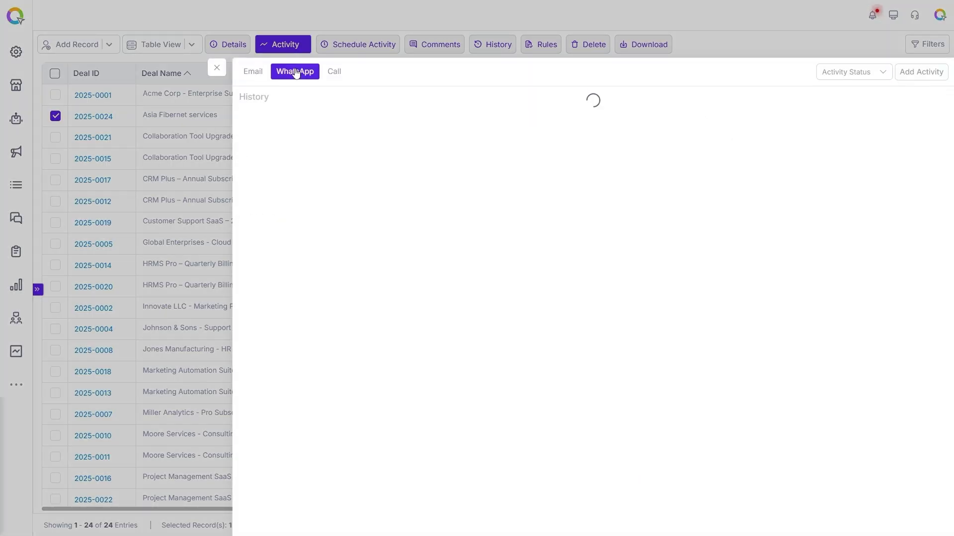
click(921, 72)
click(427, 153)
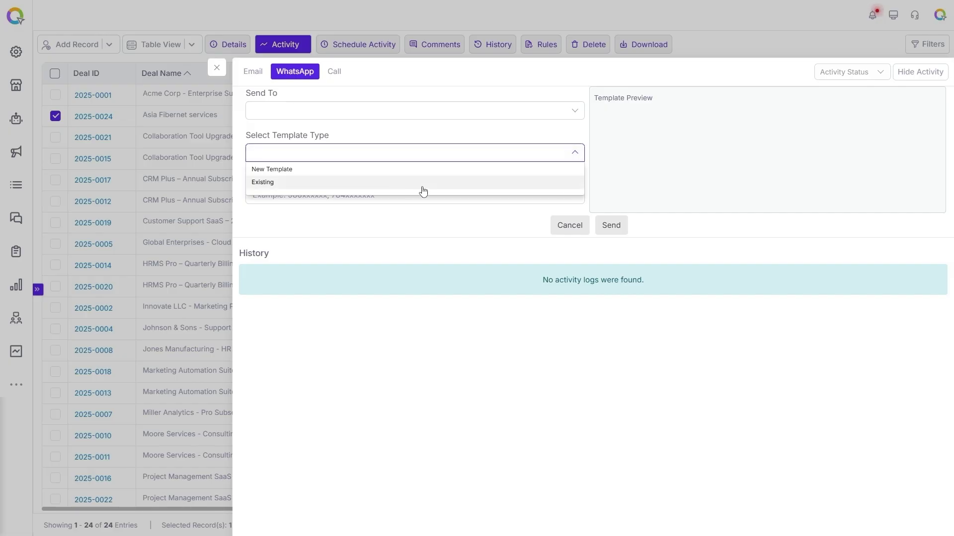
click(335, 75)
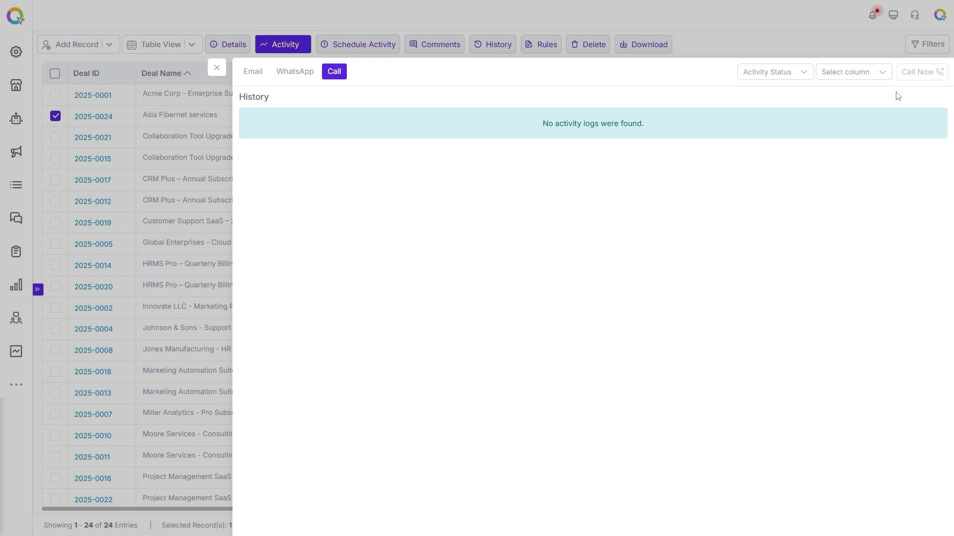
Step: Review the comments recorded on the Asia Fibernet services deal
click(430, 48)
scroll(520, 300, down, 3)
scroll(520, 300, up, 4)
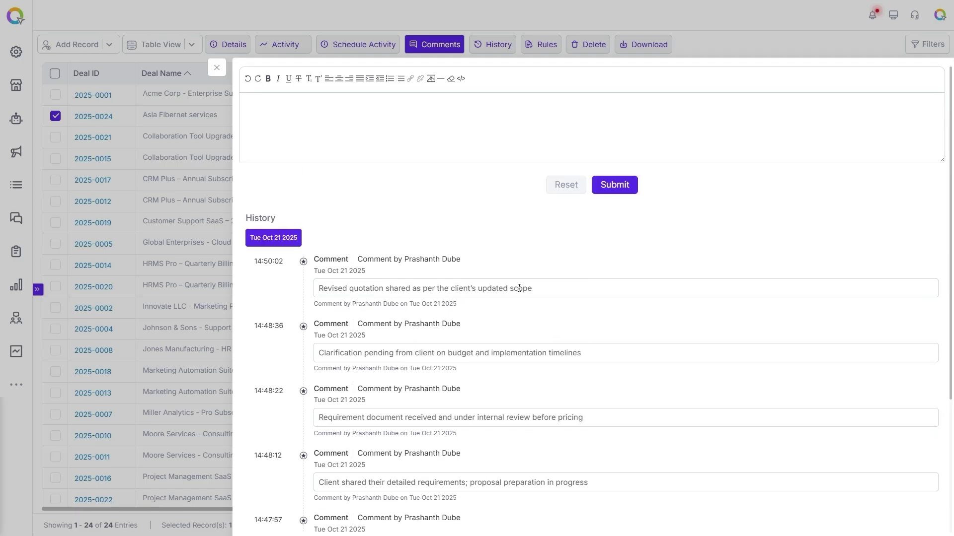
Step: Examine the change history of the Asia Fibernet services deal
click(489, 47)
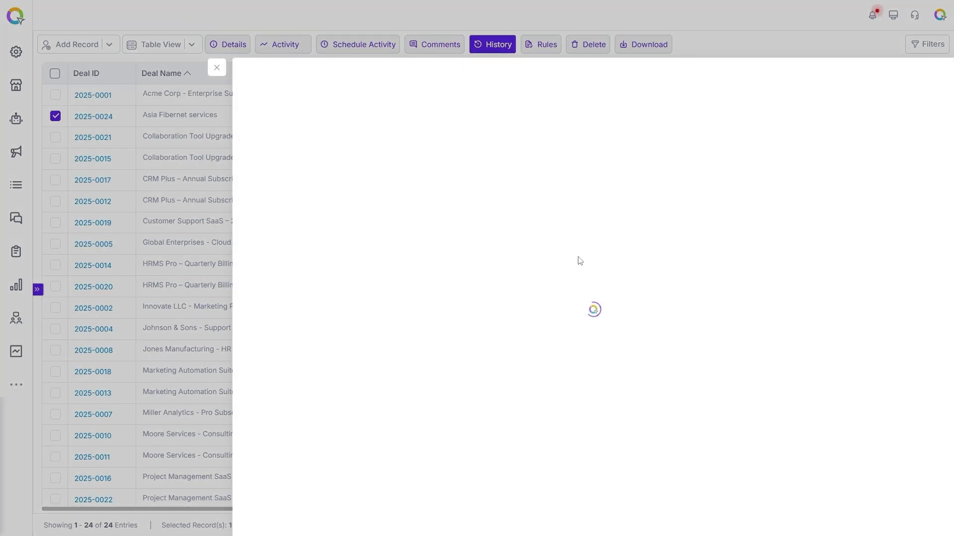
scroll(556, 279, down, 9)
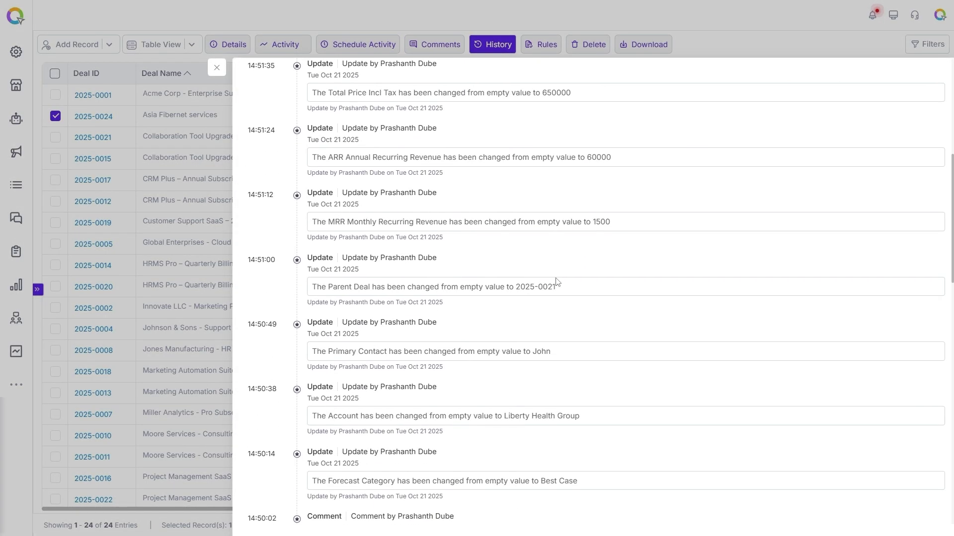
scroll(555, 277, down, 5)
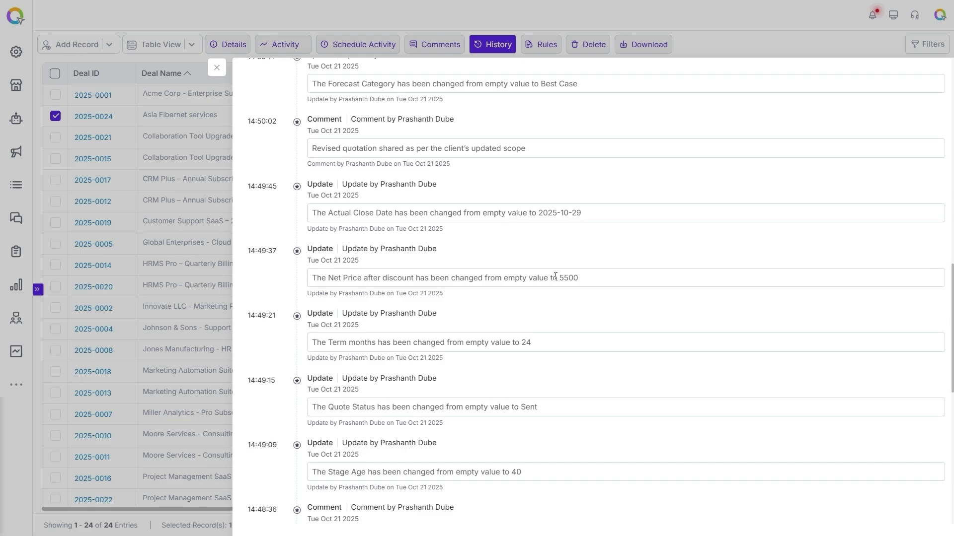
scroll(555, 277, down, 6)
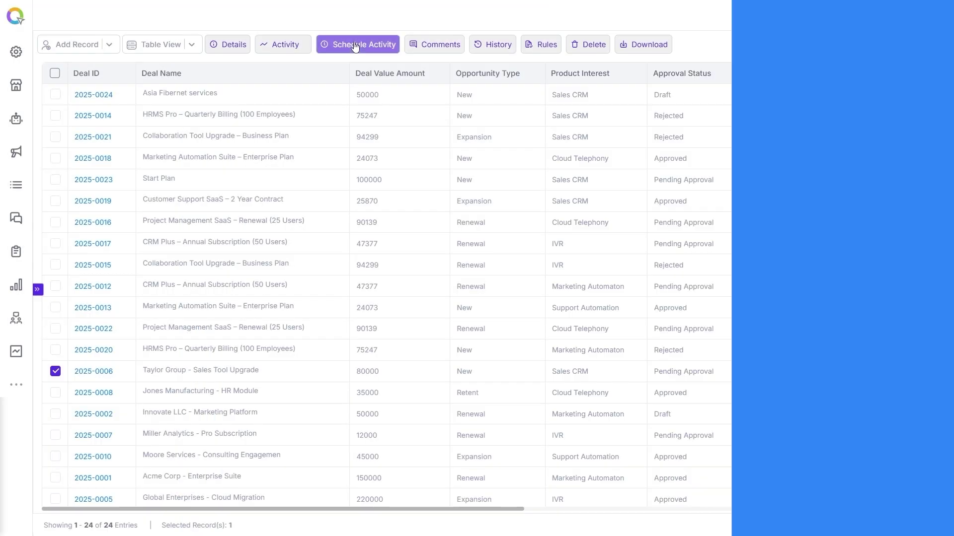
Step: Start a new meeting activity for the Taylor Group - Sales Tool Upgrade deal and view the assignee options
click(355, 45)
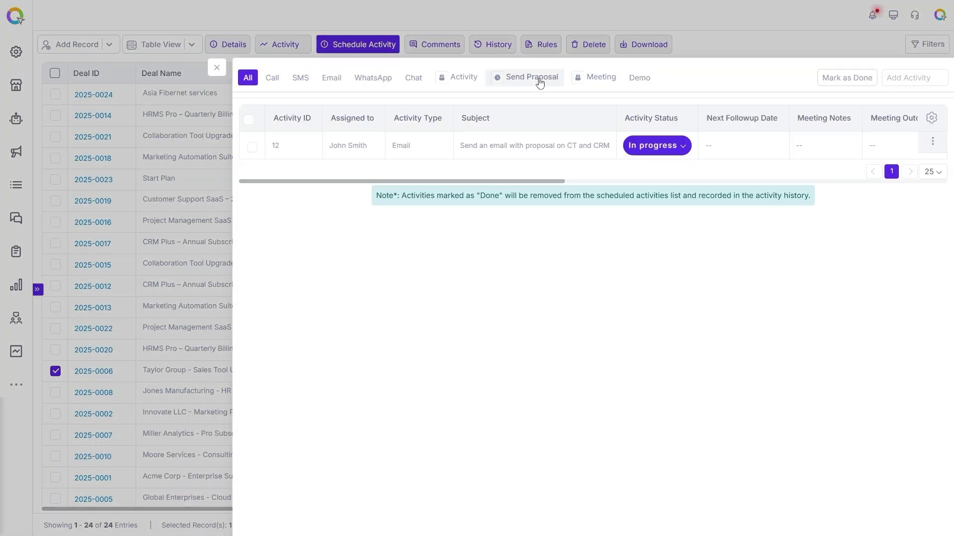
click(597, 79)
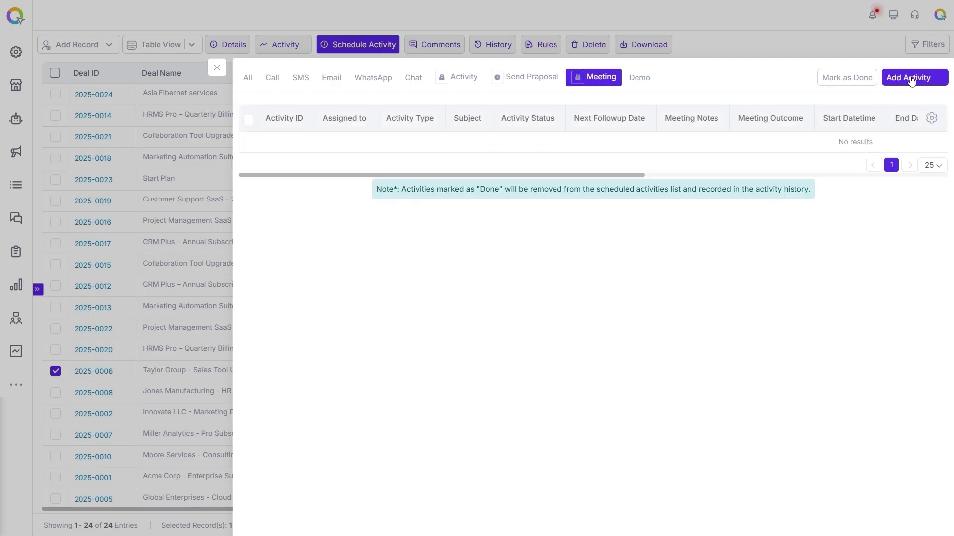
click(910, 80)
click(385, 131)
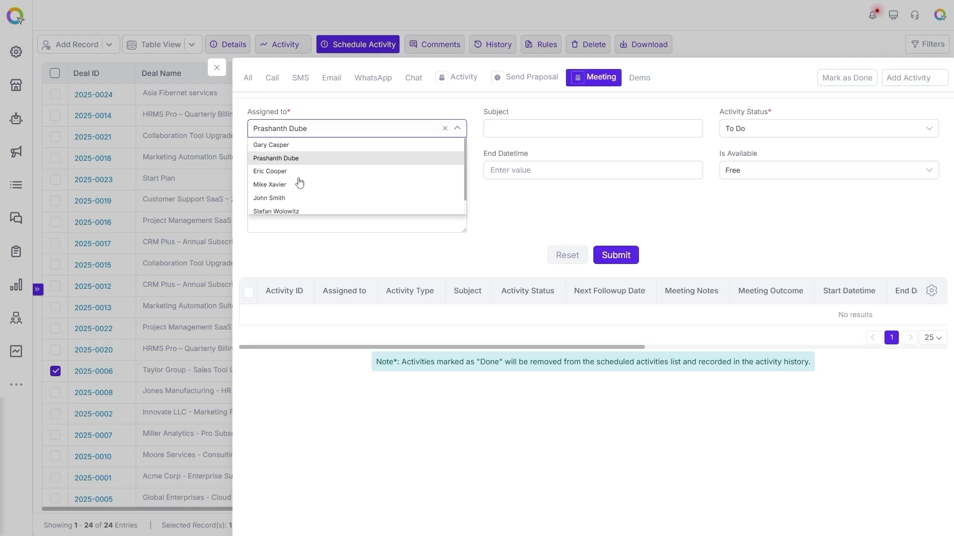
click(535, 131)
click(548, 170)
click(574, 291)
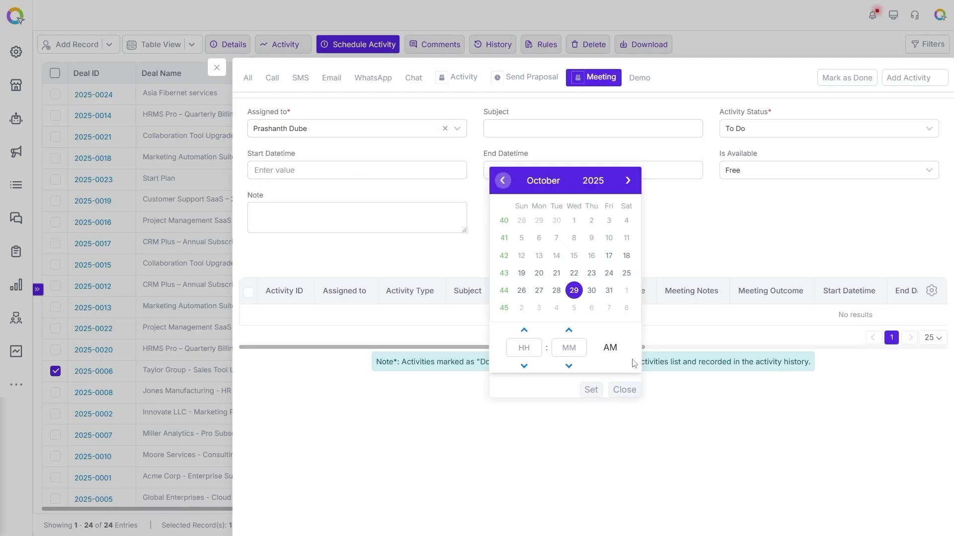
click(591, 390)
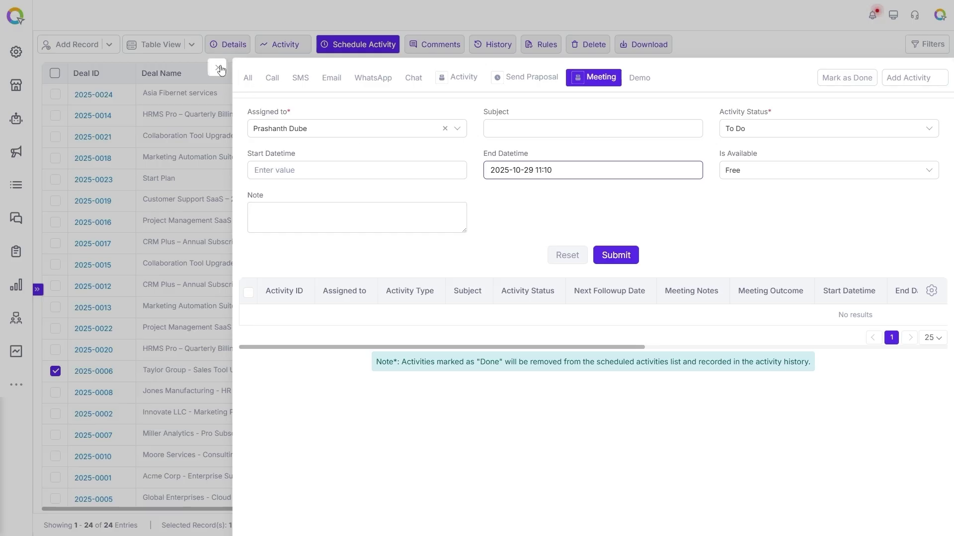
click(216, 67)
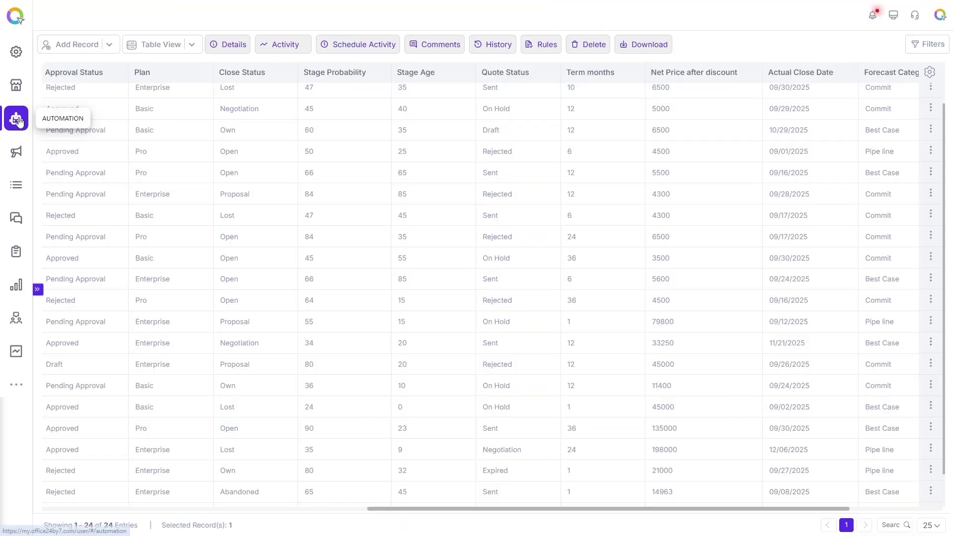
Step: Search the automations for "deal" and view the configured flow of Auto Deal creation from Lead
click(17, 121)
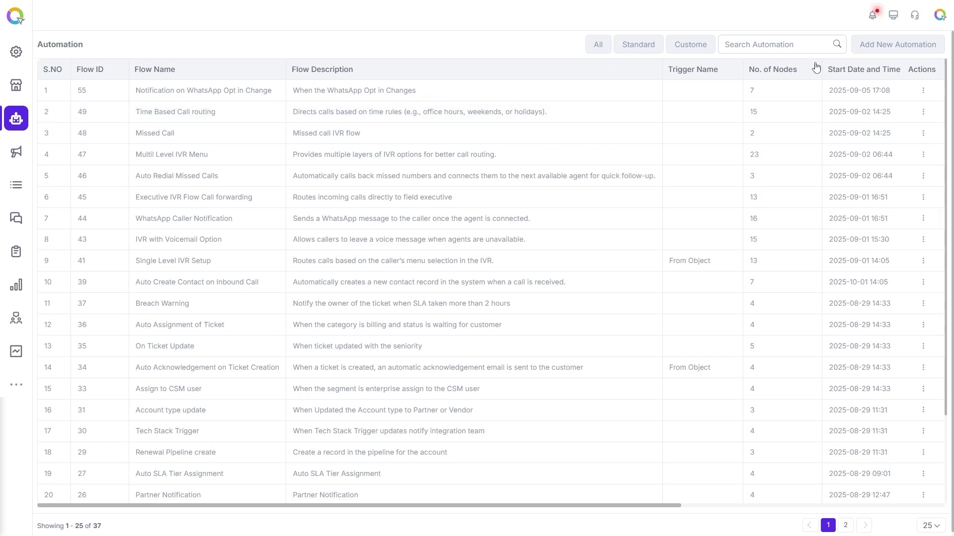
click(771, 45)
text(deal)
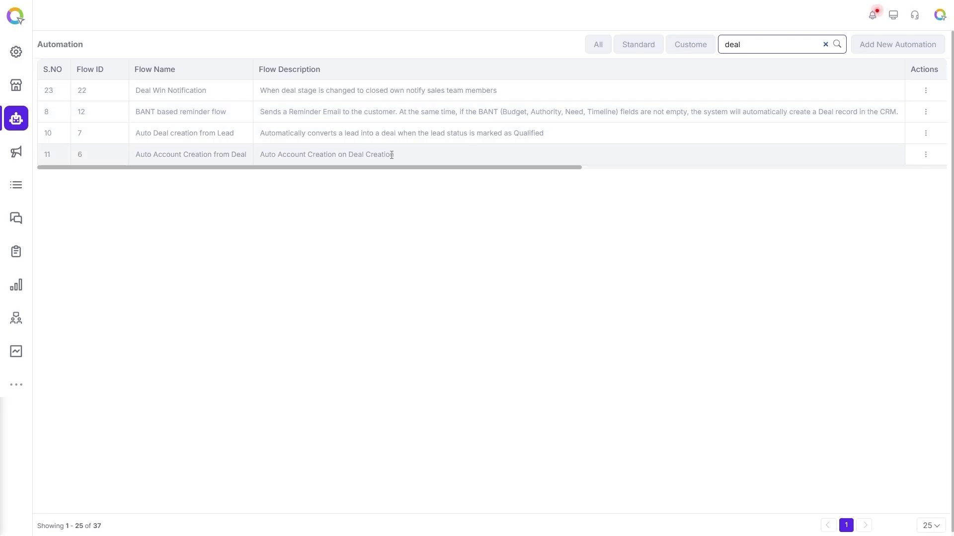
click(925, 135)
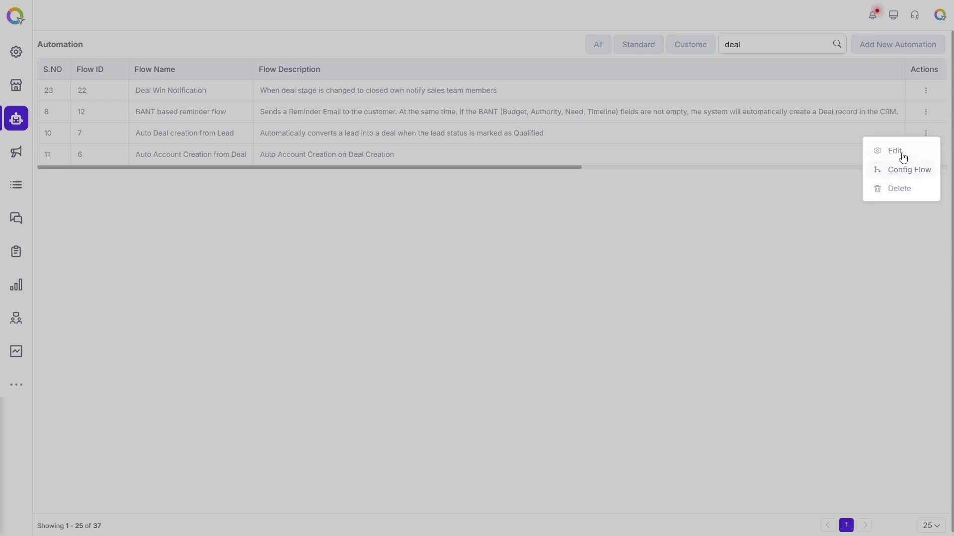
click(904, 173)
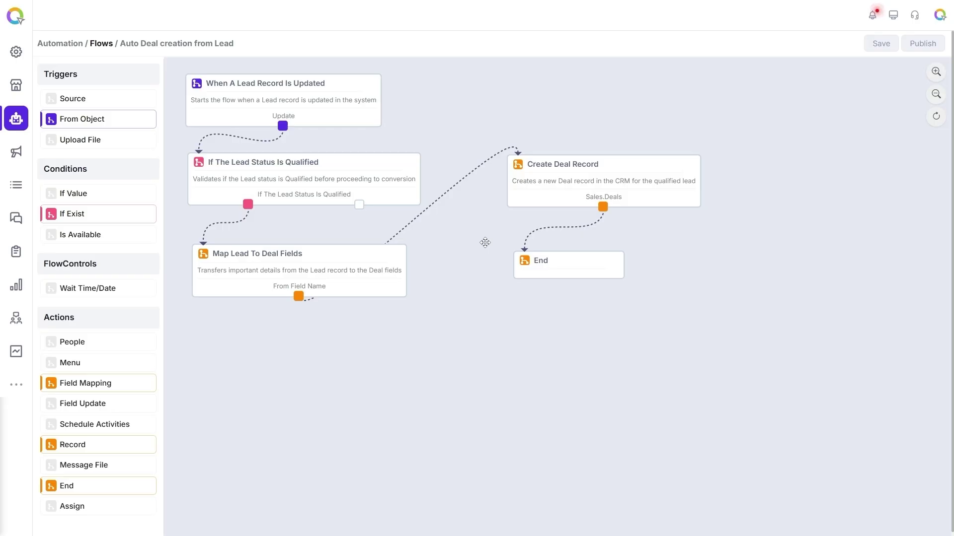
Step: Explore the filter conditions for all deals, searching columns for "ass", "stage" and "val", and add a second blank condition
click(15, 385)
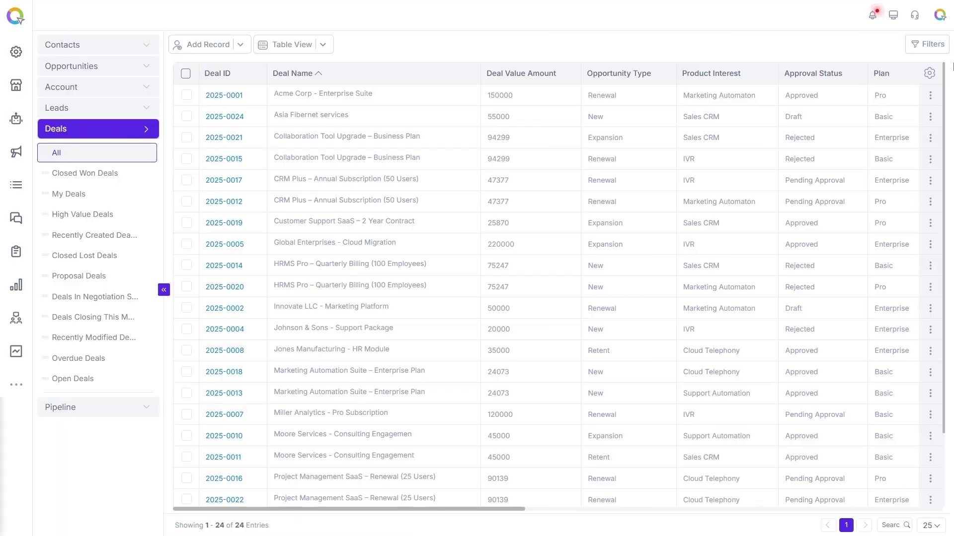
click(927, 45)
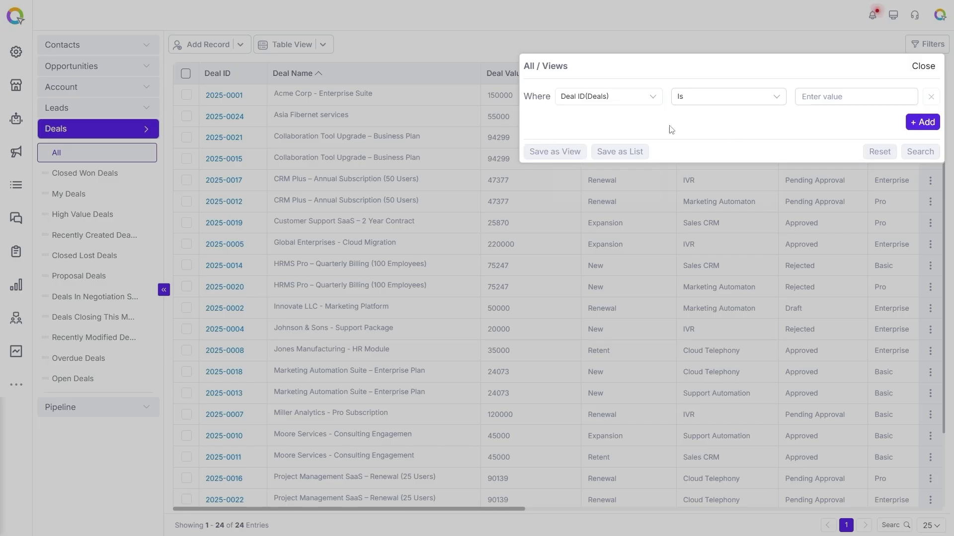
click(653, 97)
text(ass)
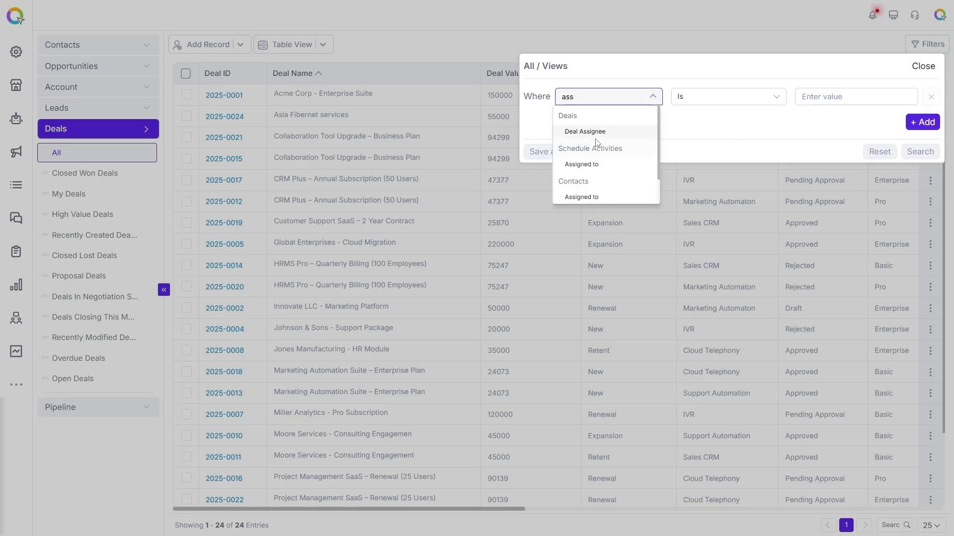
double_click(603, 100)
text(stage)
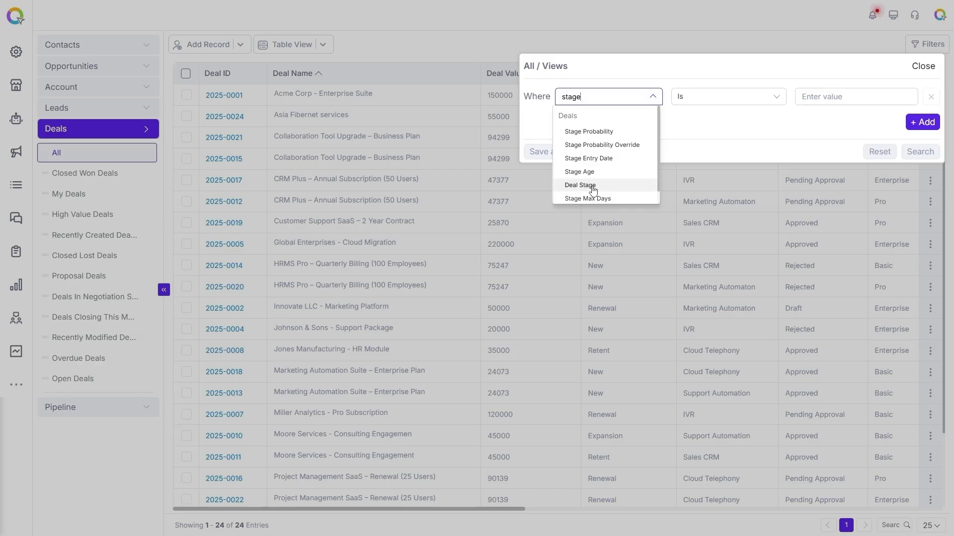
double_click(603, 98)
text(val)
click(725, 96)
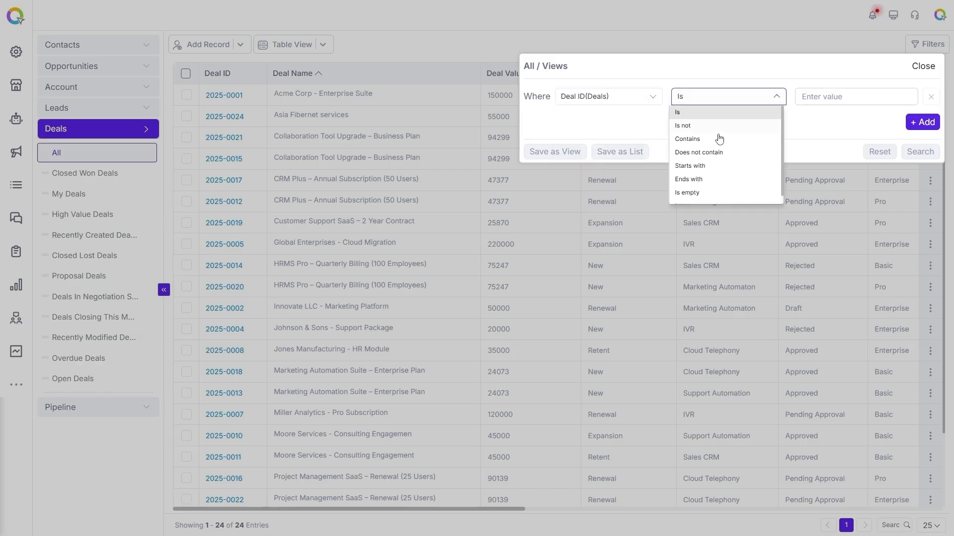
click(922, 122)
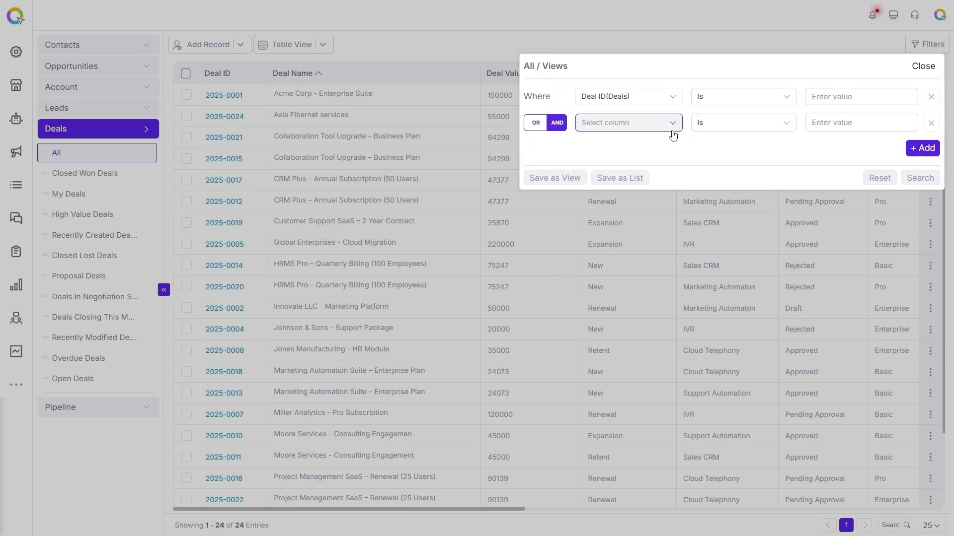
Step: View the saved deal lists for My Deals, High Value Deals and deals closing this month
click(69, 194)
click(92, 218)
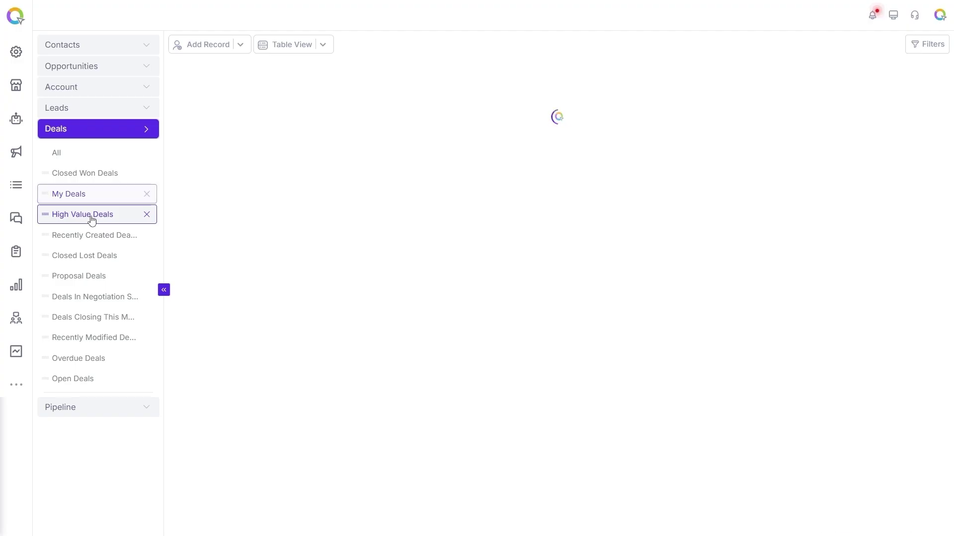
click(98, 321)
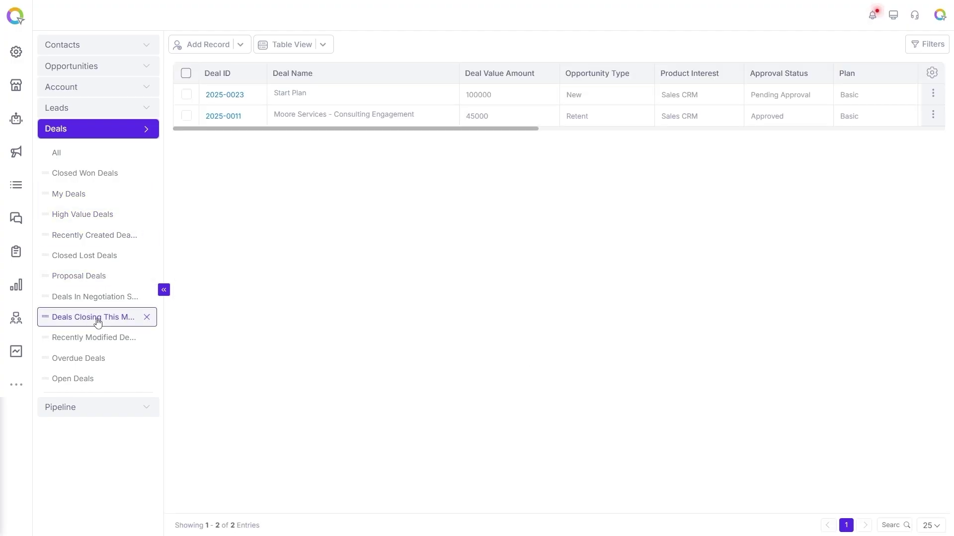
Step: Filter the reports list by the object name "deal"
click(16, 253)
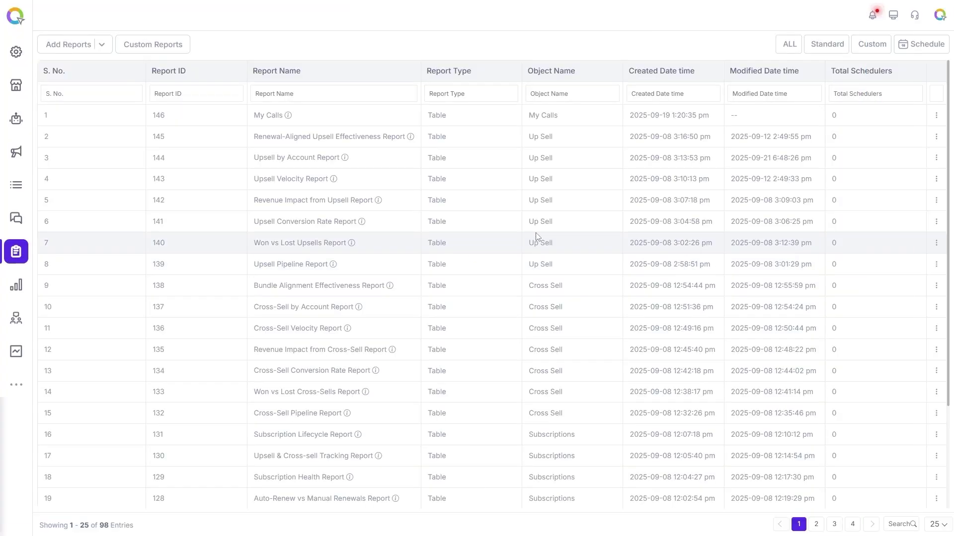
click(570, 94)
text(deal)
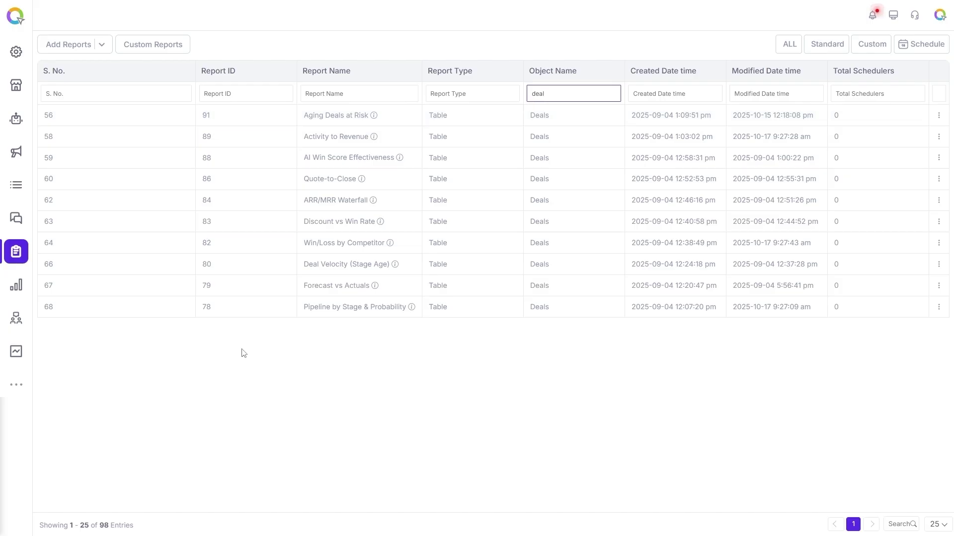
Step: View the deal performance dashboard and inspect the Negotiation bar in the Deal Stage Analysis With Closure Probability chart
click(17, 286)
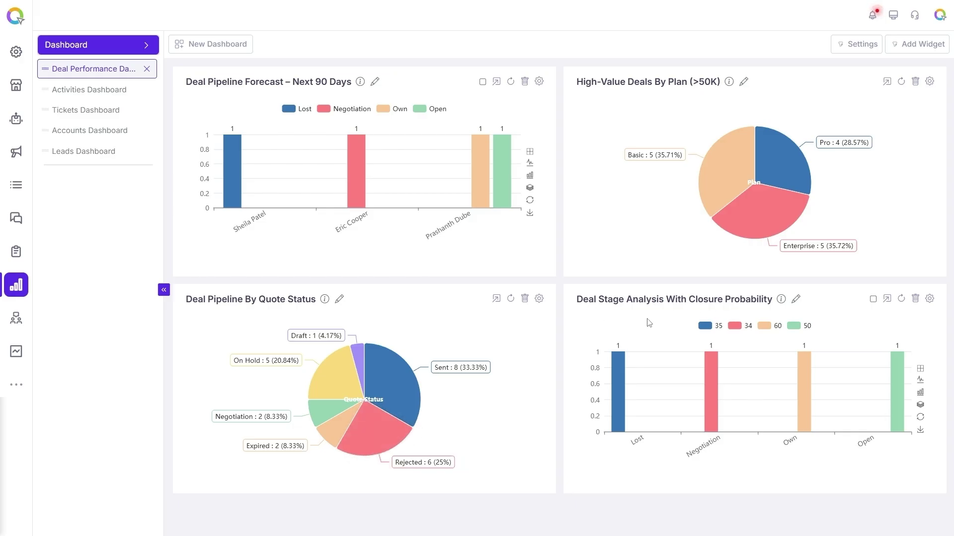
mouse_move(716, 388)
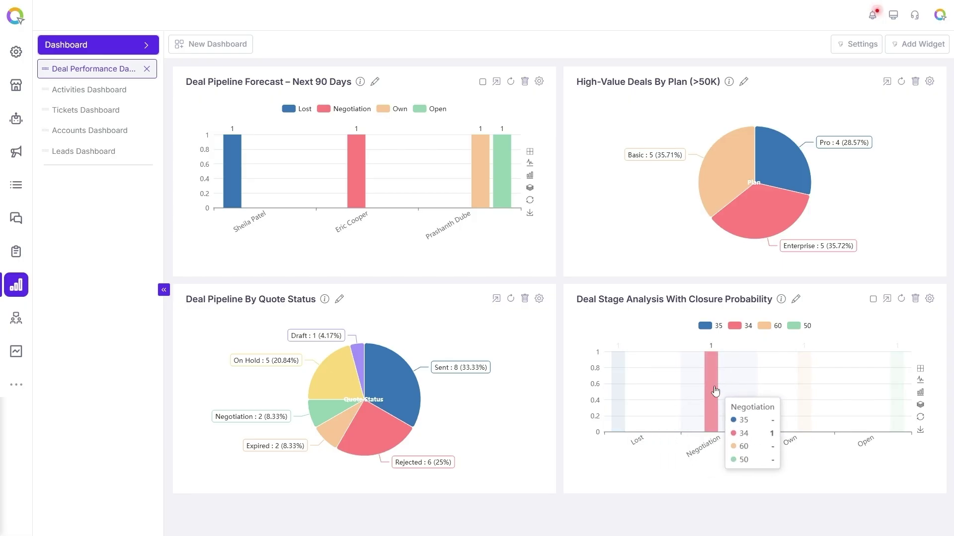